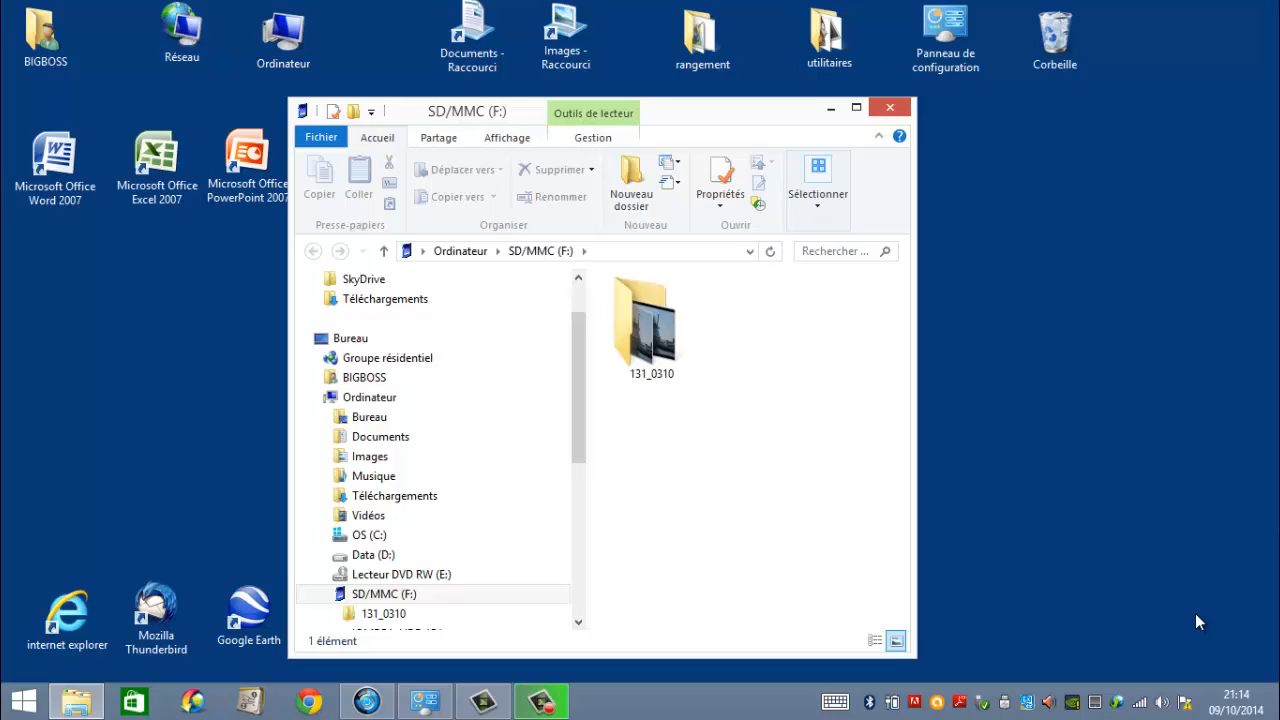
Arrange the SD/MMC (F:) window and a new Ordinateur window side by side, each filling half the screen
{"action": "key", "text": "super+Right"}
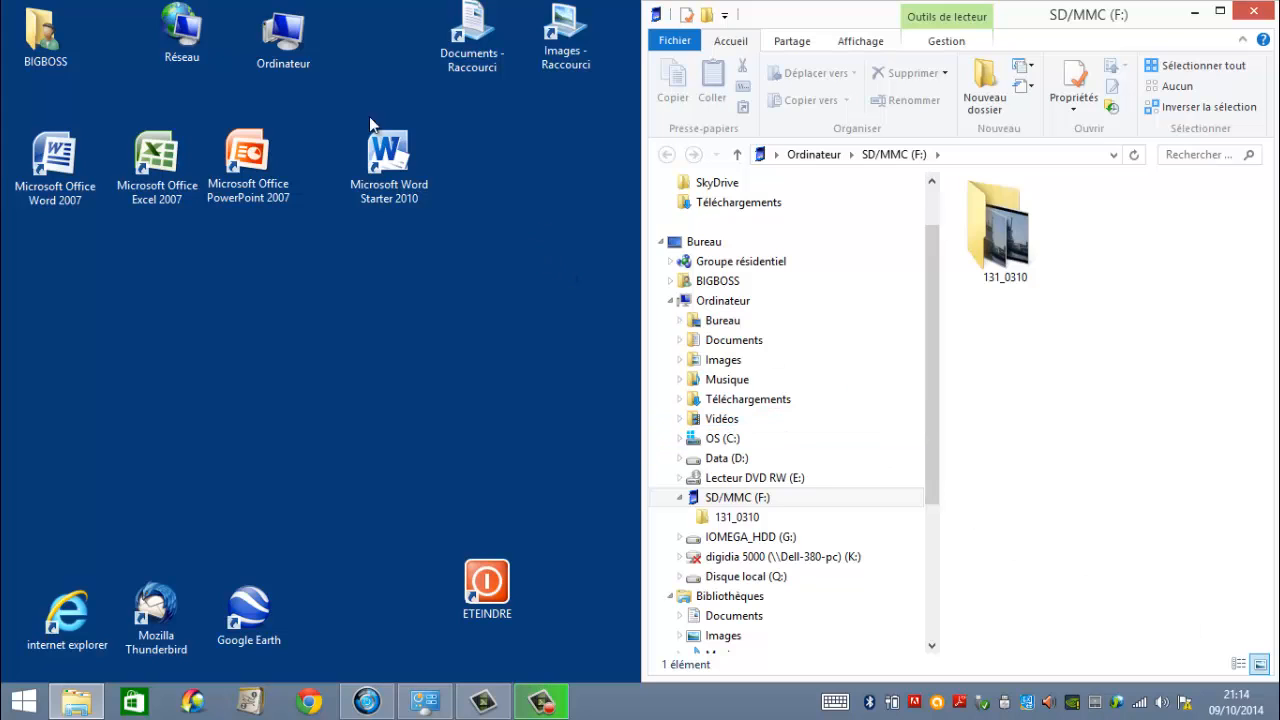
{"action": "double_click", "coordinate": [286, 38]}
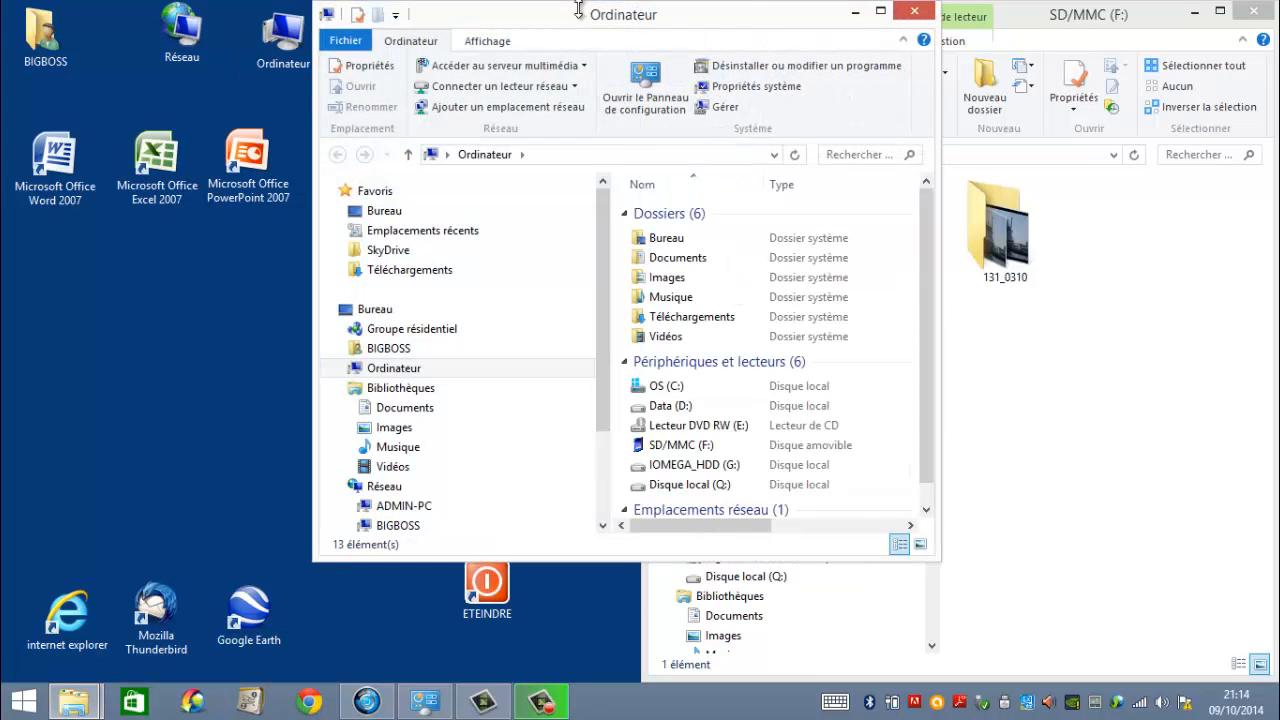
{"action": "left_click_drag", "start_coordinate": [572, 20], "coordinate": [548, 30]}
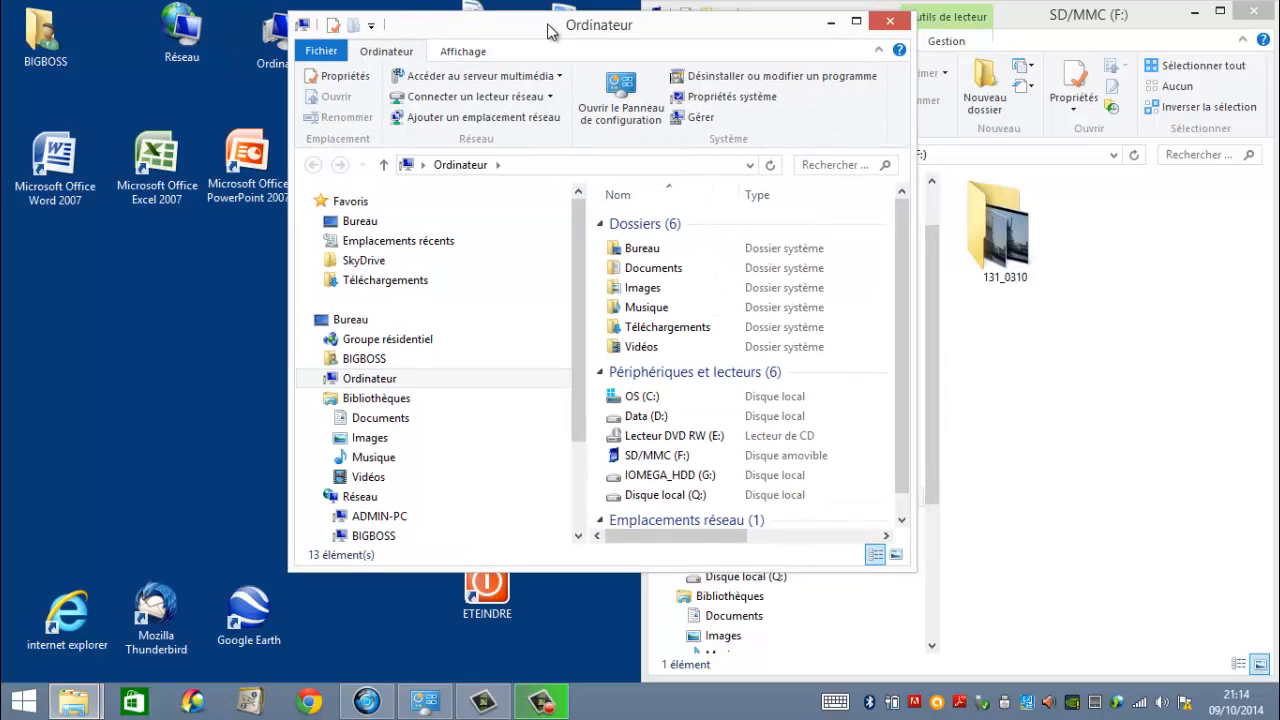
{"action": "key", "text": "super+Left"}
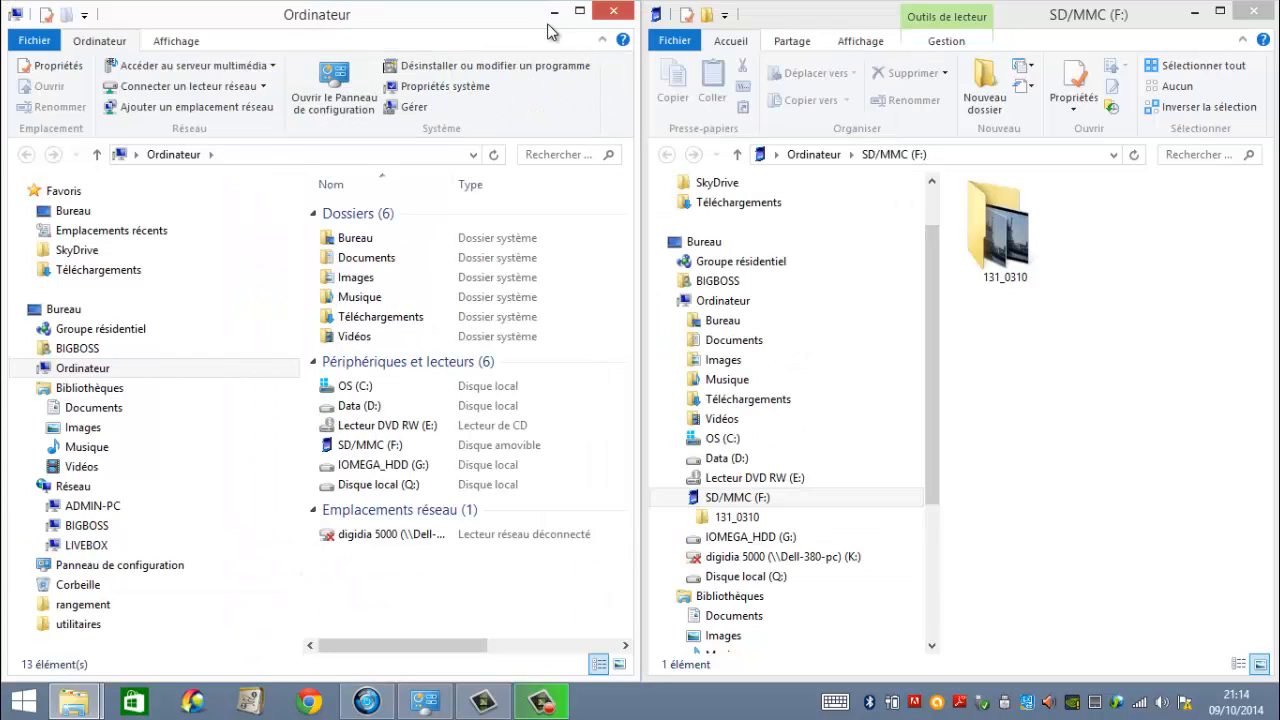
Browse the Ordinateur window to the 2014 folder inside Images on the Data (D:) drive
{"action": "left_click", "coordinate": [372, 408]}
{"action": "double_click", "coordinate": [372, 406]}
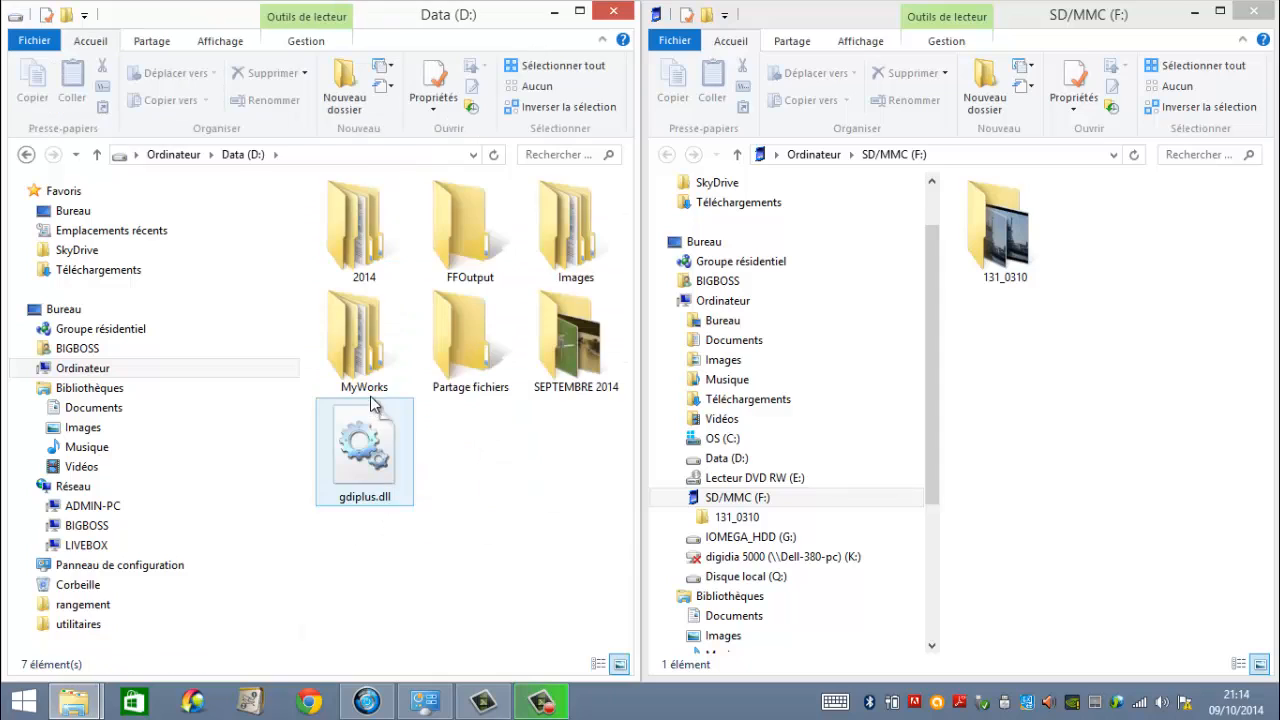
{"action": "left_click", "coordinate": [573, 243]}
{"action": "double_click", "coordinate": [573, 243]}
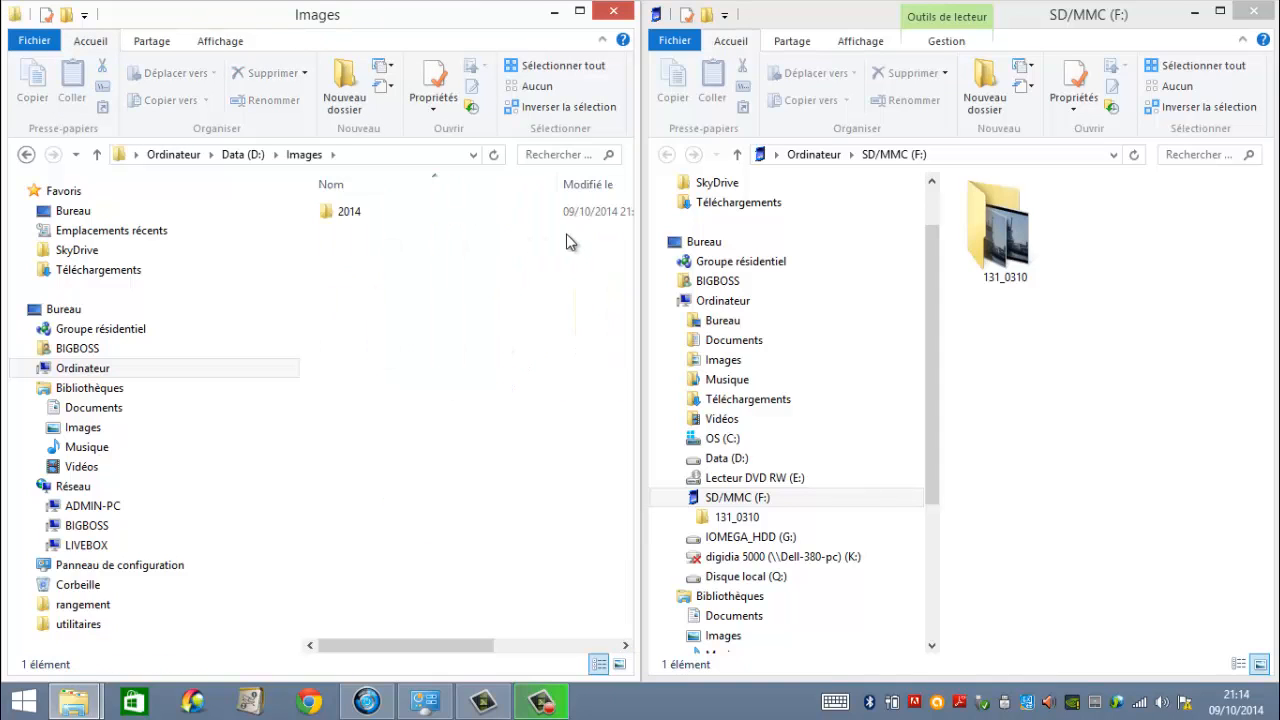
{"action": "left_click", "coordinate": [362, 214]}
{"action": "double_click", "coordinate": [362, 214]}
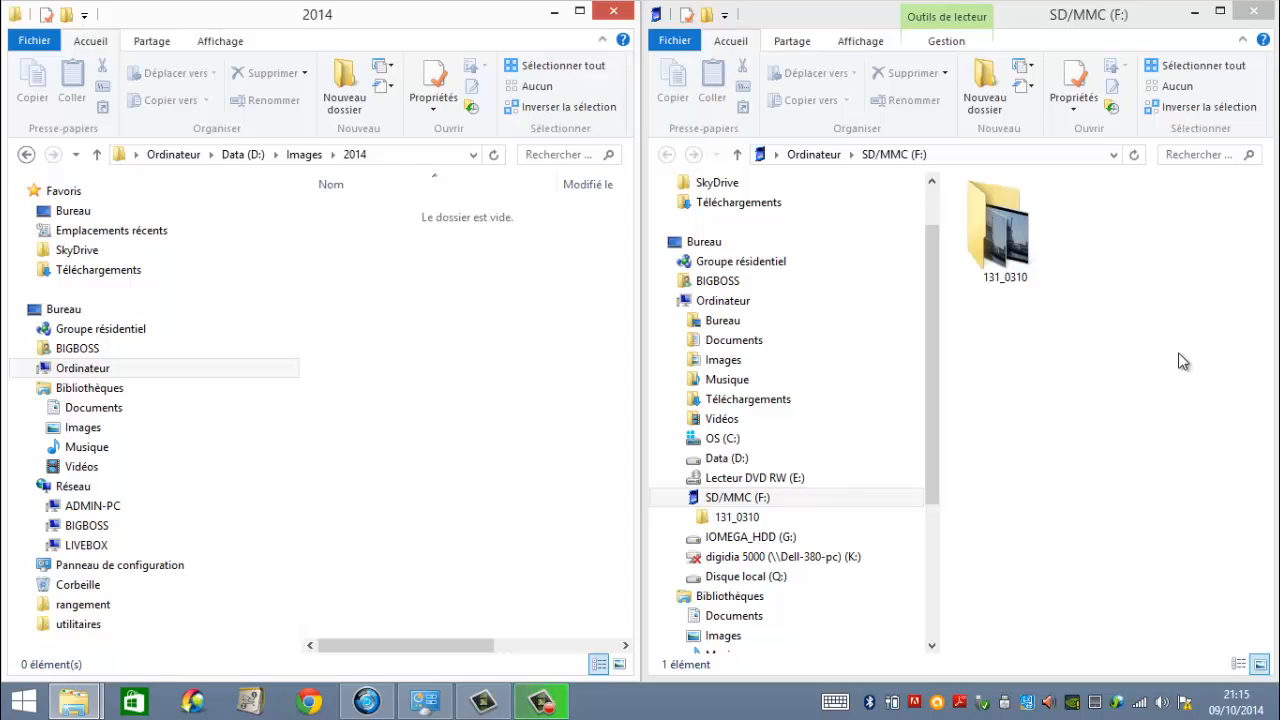
Copy the 131_0310 folder from the SD card into the 2014 folder and delete that copy
{"action": "left_click", "coordinate": [1012, 247]}
{"action": "left_click_drag", "start_coordinate": [1012, 247], "coordinate": [457, 330]}
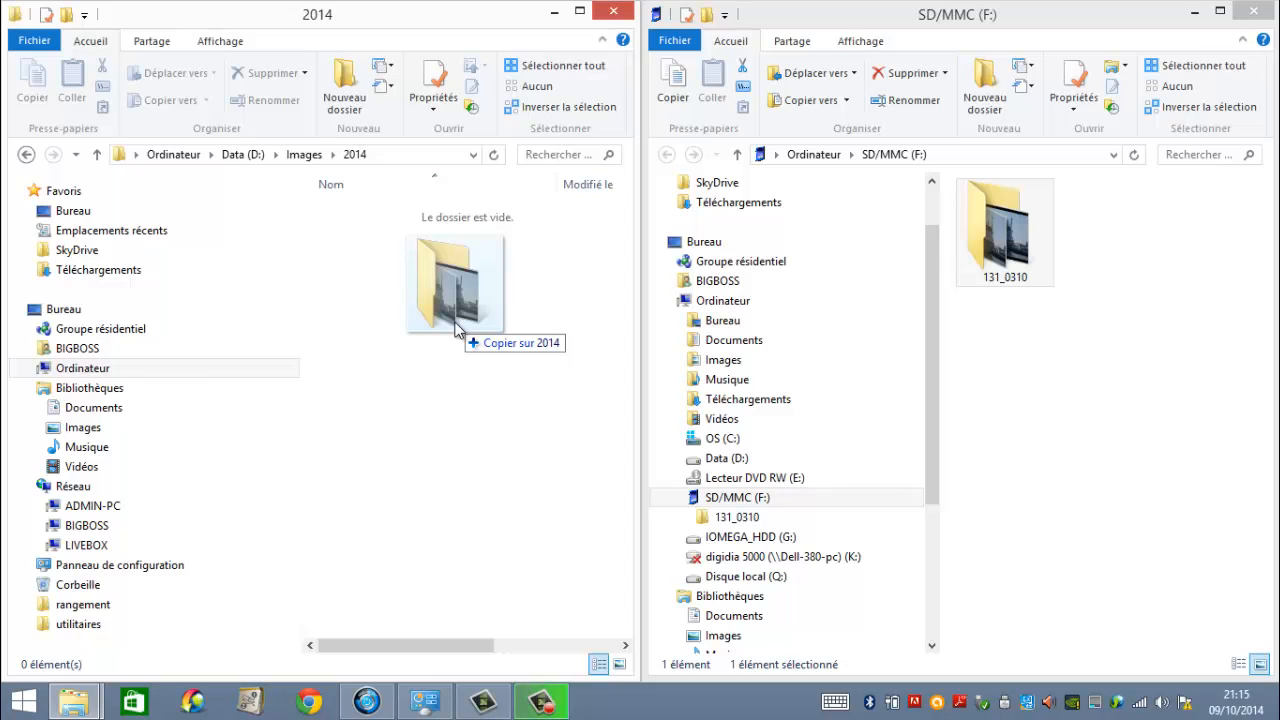
{"action": "left_click_drag", "start_coordinate": [457, 330], "coordinate": [455, 329]}
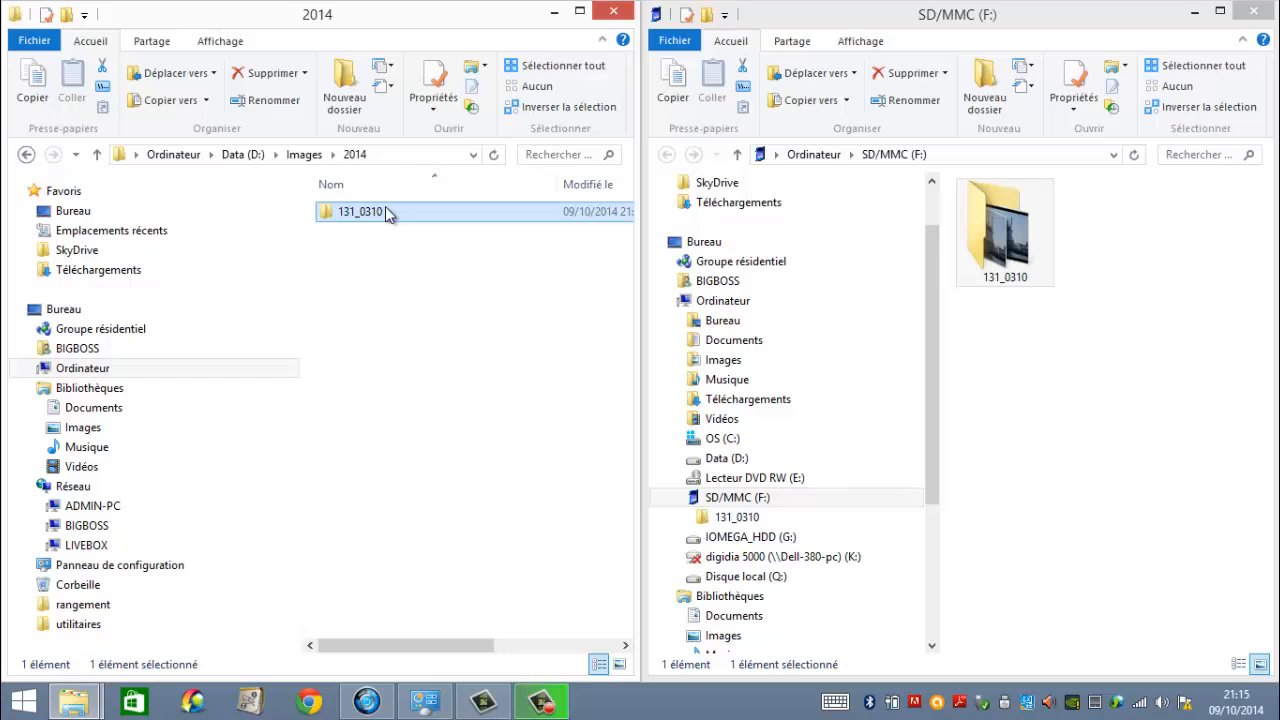
{"action": "key", "text": "Delete"}
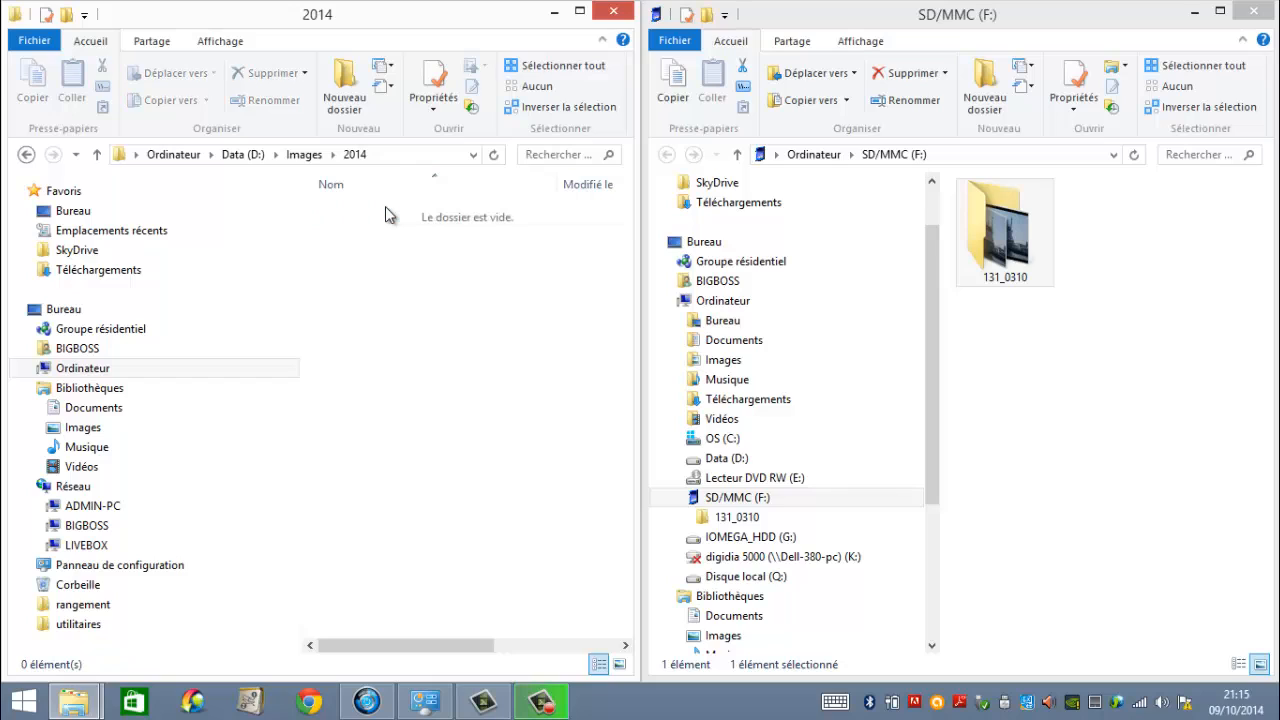
Open the 131_0310 folder on the SD card and look through its photos
{"action": "double_click", "coordinate": [981, 230]}
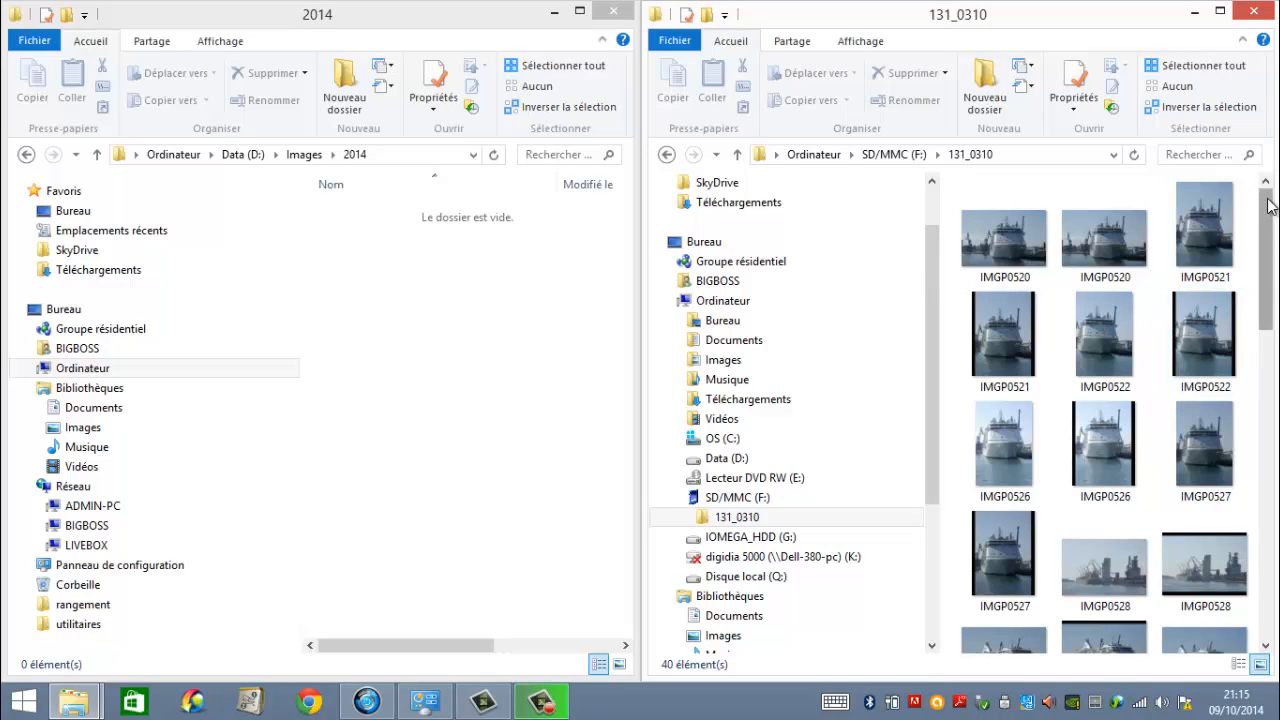
{"action": "scroll", "coordinate": [1272, 270], "scroll_direction": "down", "scroll_amount": 1}
{"action": "scroll", "coordinate": [1272, 270], "scroll_direction": "down", "scroll_amount": 3}
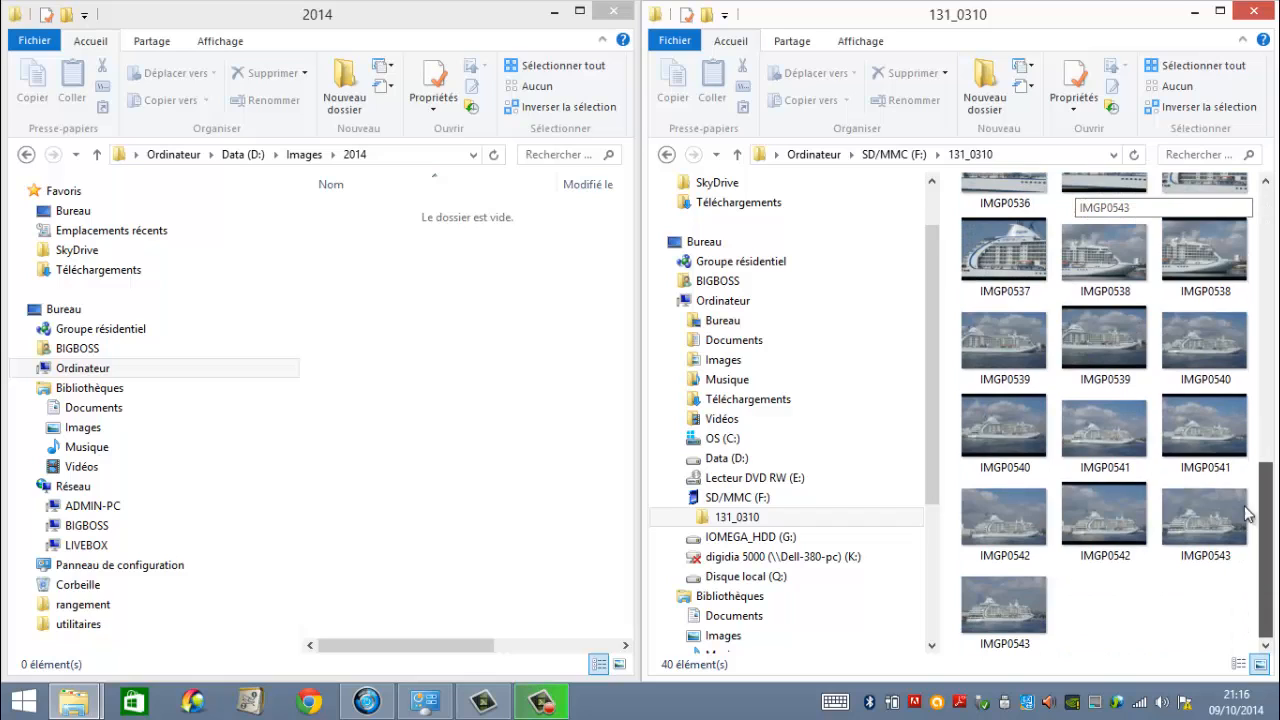
{"action": "left_click_drag", "start_coordinate": [1272, 313], "coordinate": [1270, 180]}
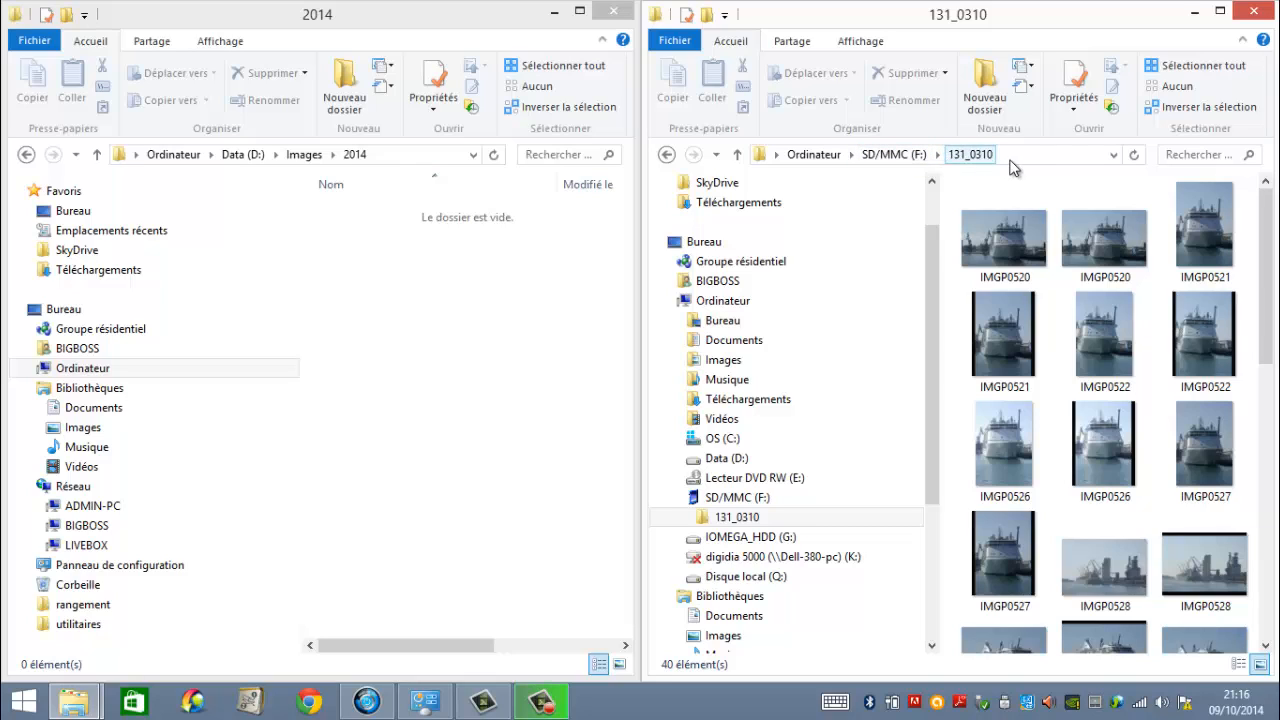
Copy all the photos from 131_0310 into the 2014 folder and delete those copies
{"action": "left_click", "coordinate": [1008, 240]}
{"action": "left_click_drag", "start_coordinate": [1268, 216], "coordinate": [1245, 500]}
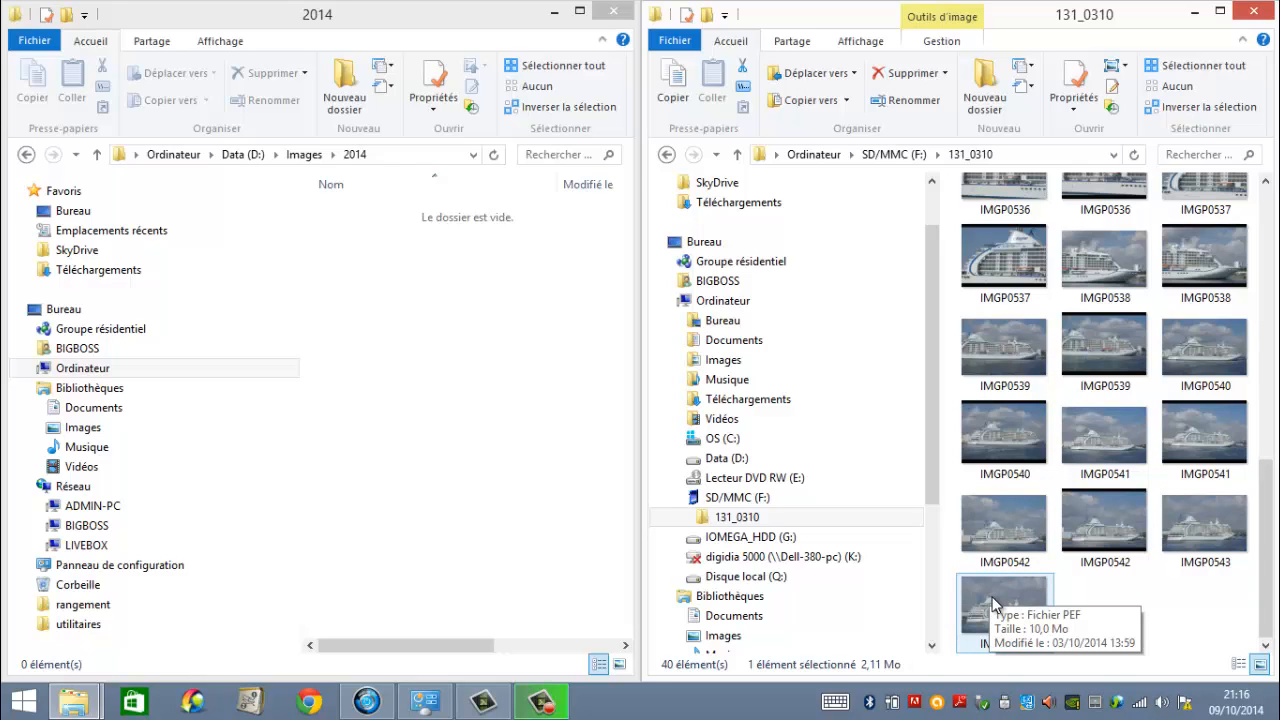
{"action": "key", "text": "ctrl+a"}
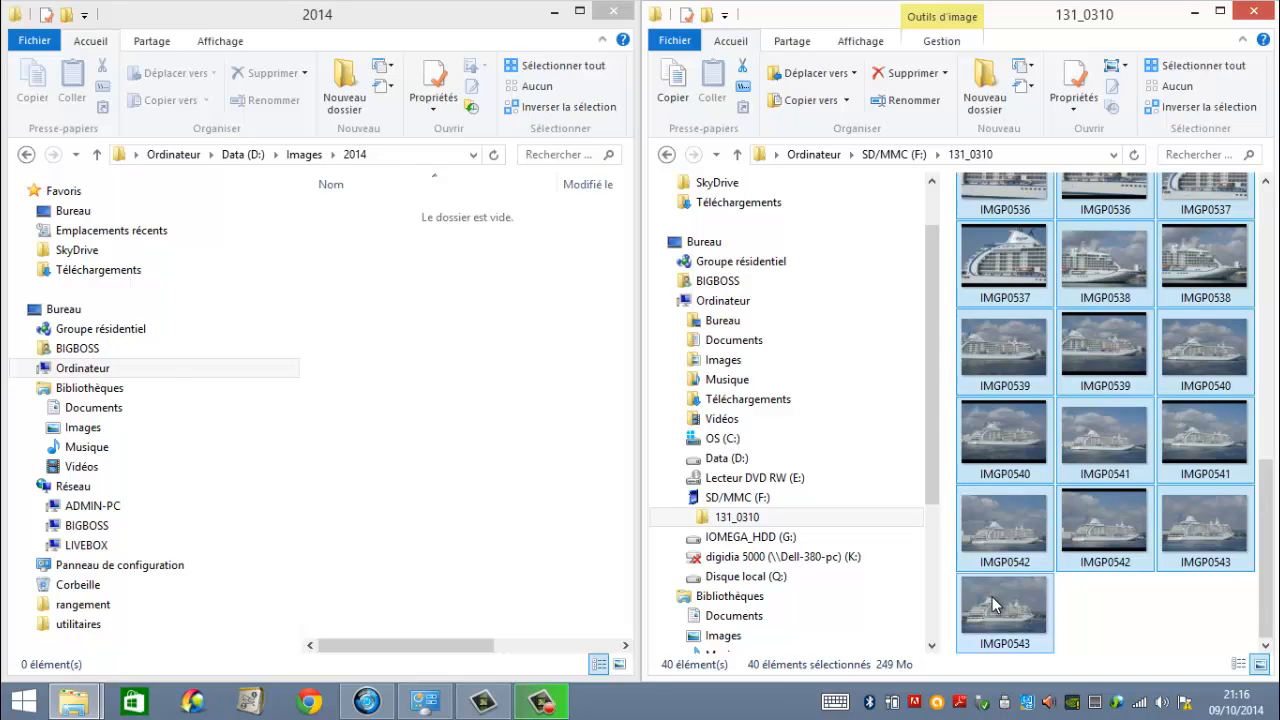
{"action": "left_click_drag", "start_coordinate": [992, 597], "coordinate": [410, 312]}
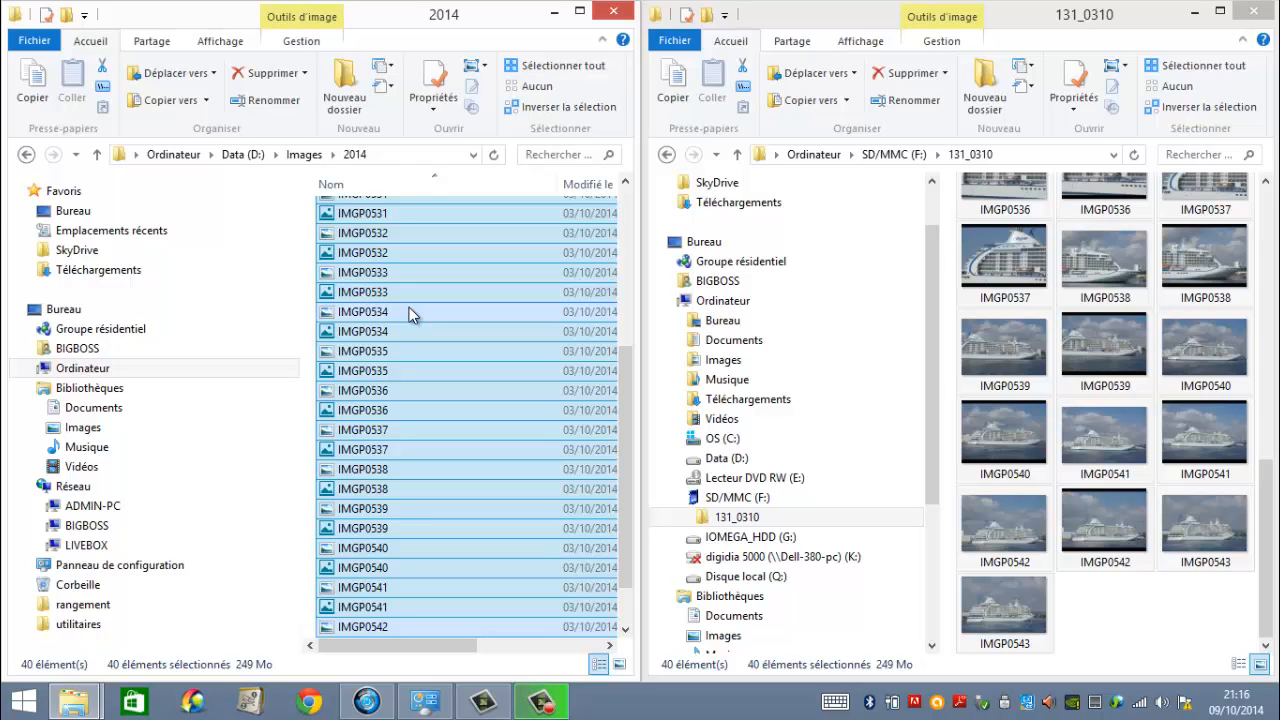
{"action": "key", "text": "Delete"}
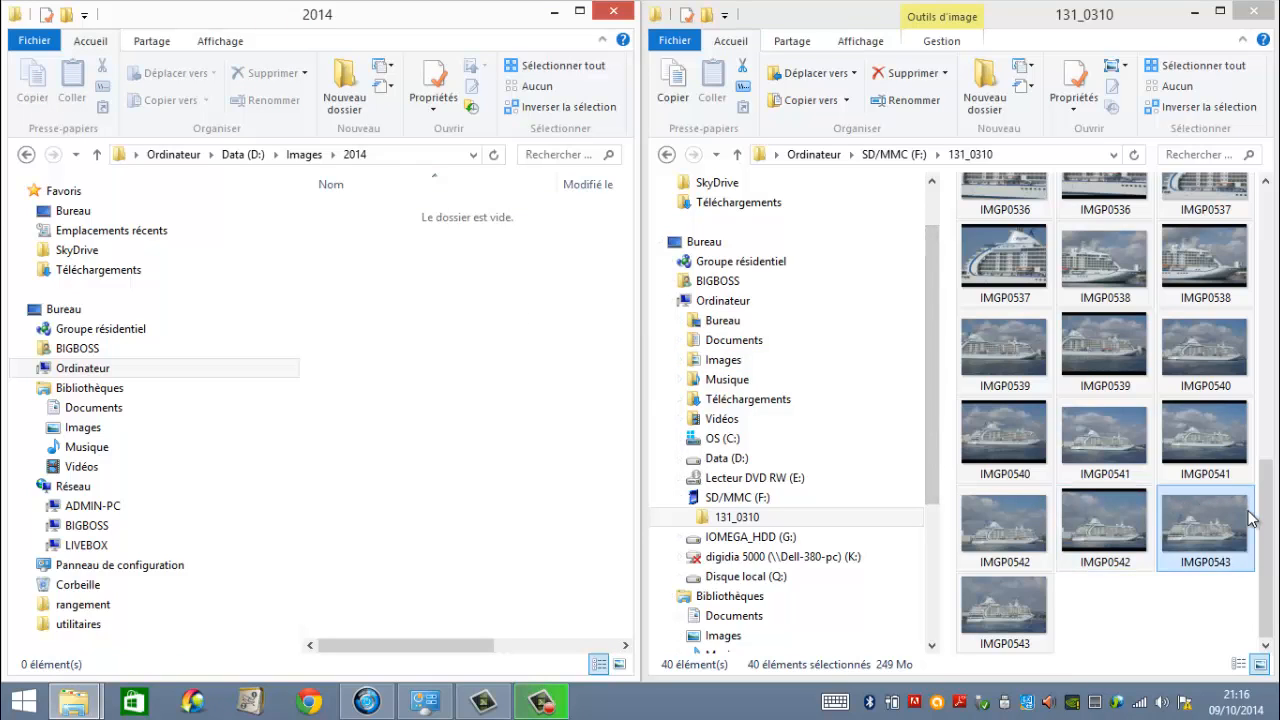
Select six photos in 131_0310: the second IMGP0520, first IMGP0526, second IMGP0530, second IMGP0532, first IMGP0535 and first IMGP0537
{"action": "left_click_drag", "start_coordinate": [1272, 525], "coordinate": [1272, 226]}
{"action": "left_click", "coordinate": [1005, 240]}
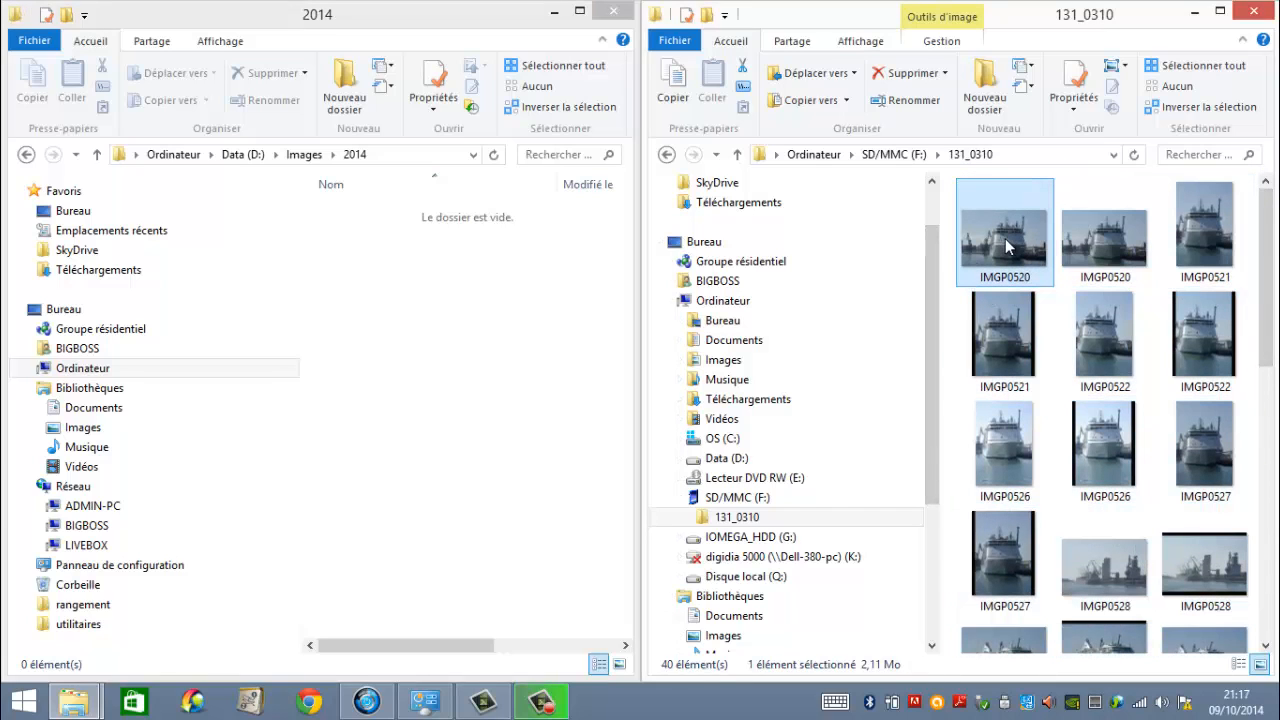
{"action": "left_click", "coordinate": [1103, 245]}
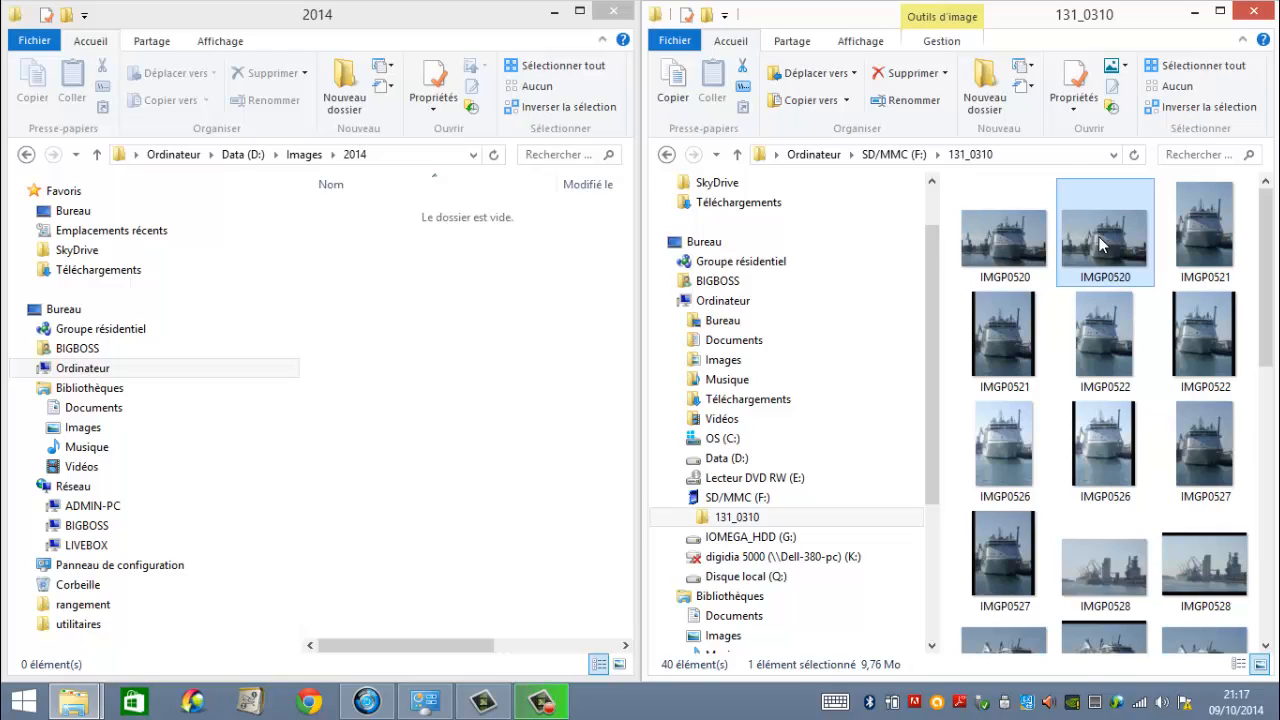
{"action": "left_click", "coordinate": [995, 451], "text": "ctrl"}
{"action": "left_click_drag", "start_coordinate": [1271, 333], "coordinate": [1270, 368]}
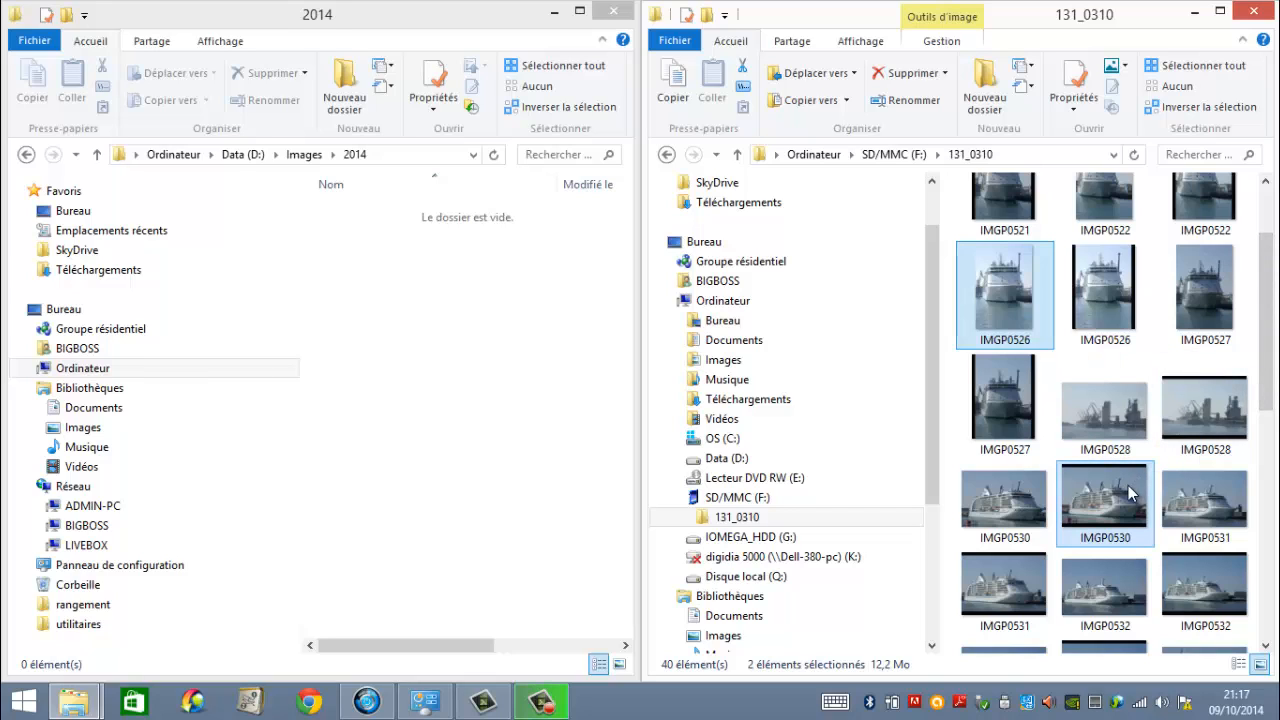
{"action": "left_click", "coordinate": [1188, 612], "text": "ctrl"}
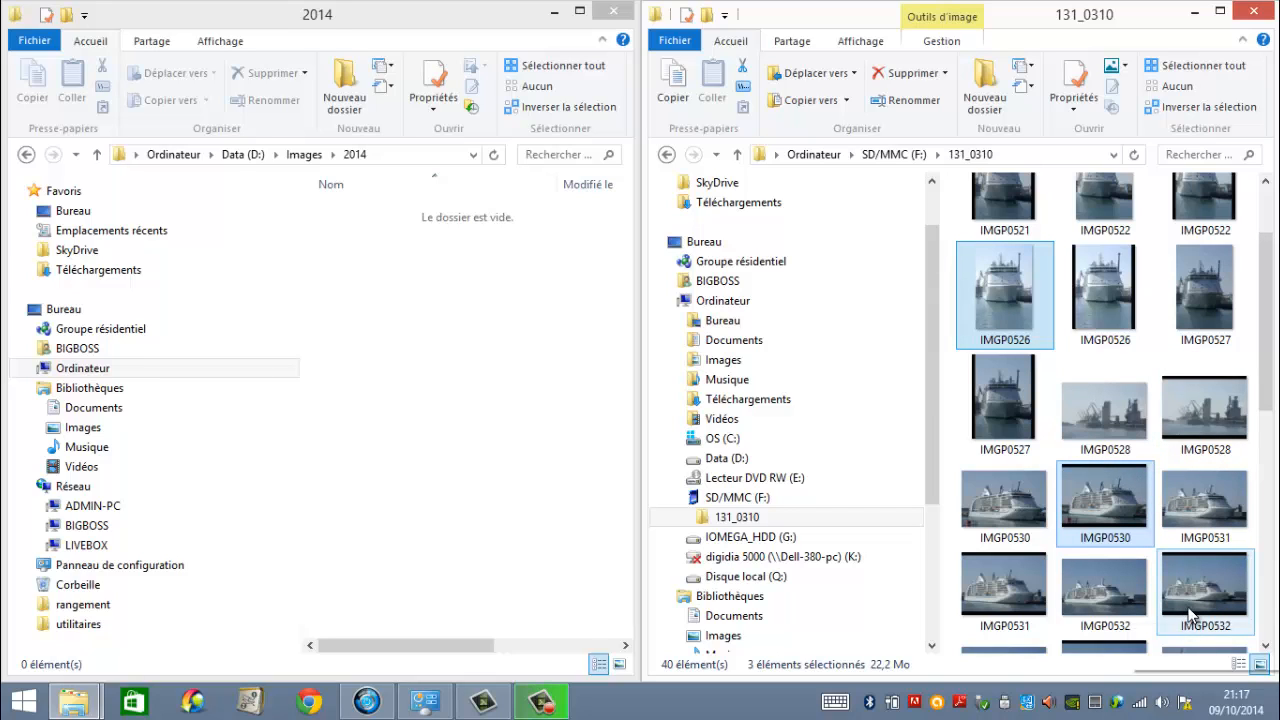
{"action": "left_click", "coordinate": [1190, 615], "text": "ctrl"}
{"action": "left_click_drag", "start_coordinate": [1272, 372], "coordinate": [1266, 460]}
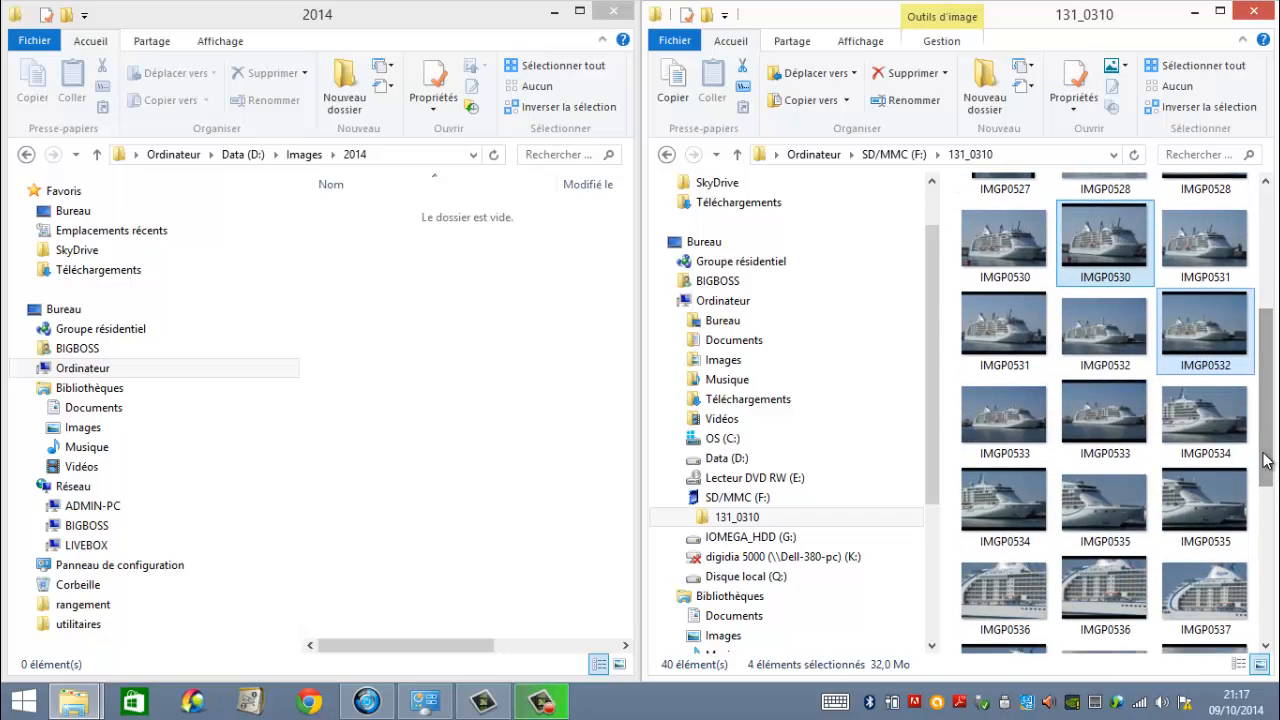
{"action": "left_click", "coordinate": [1103, 517], "text": "ctrl"}
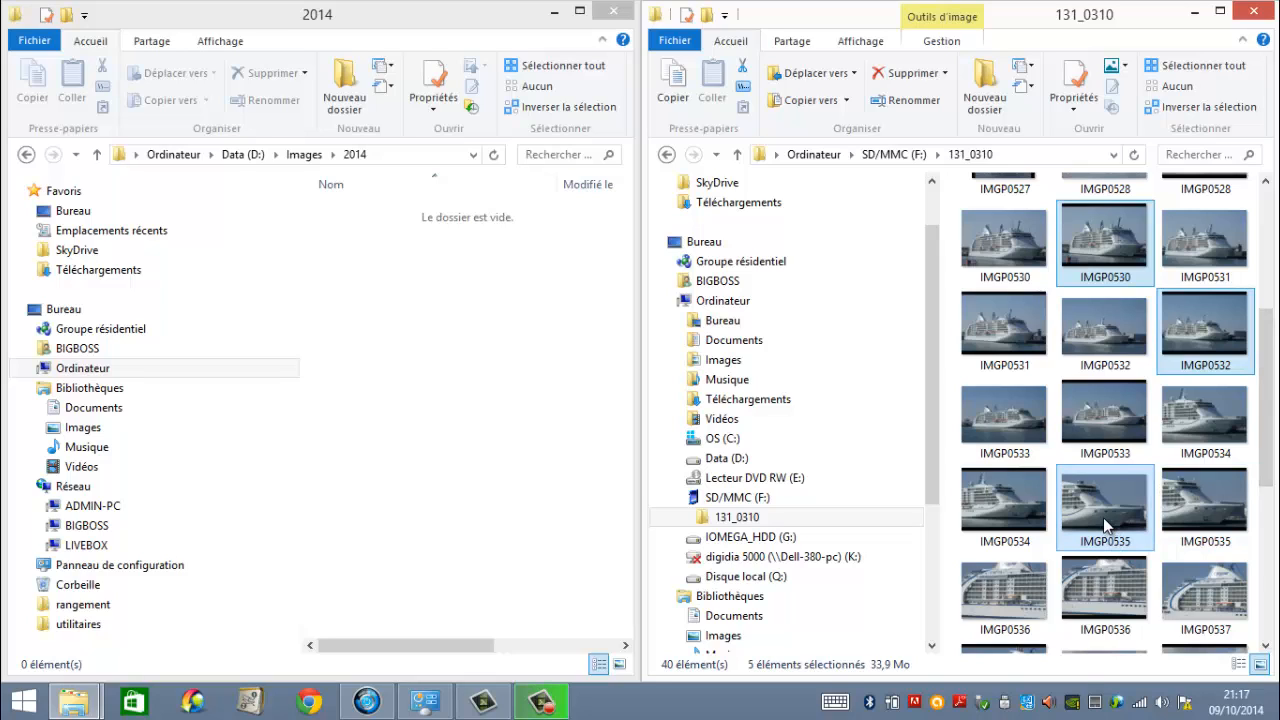
{"action": "left_click", "coordinate": [1199, 597], "text": "ctrl"}
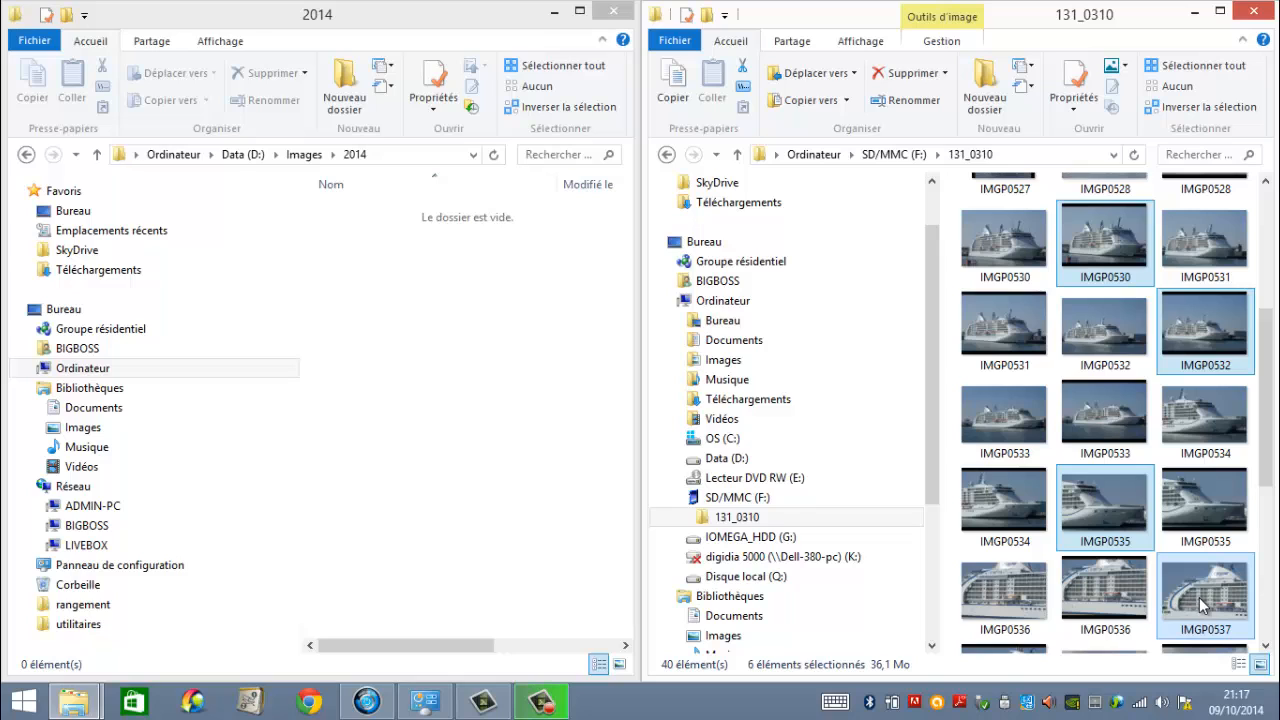
{"action": "left_click_drag", "start_coordinate": [1203, 605], "coordinate": [467, 310]}
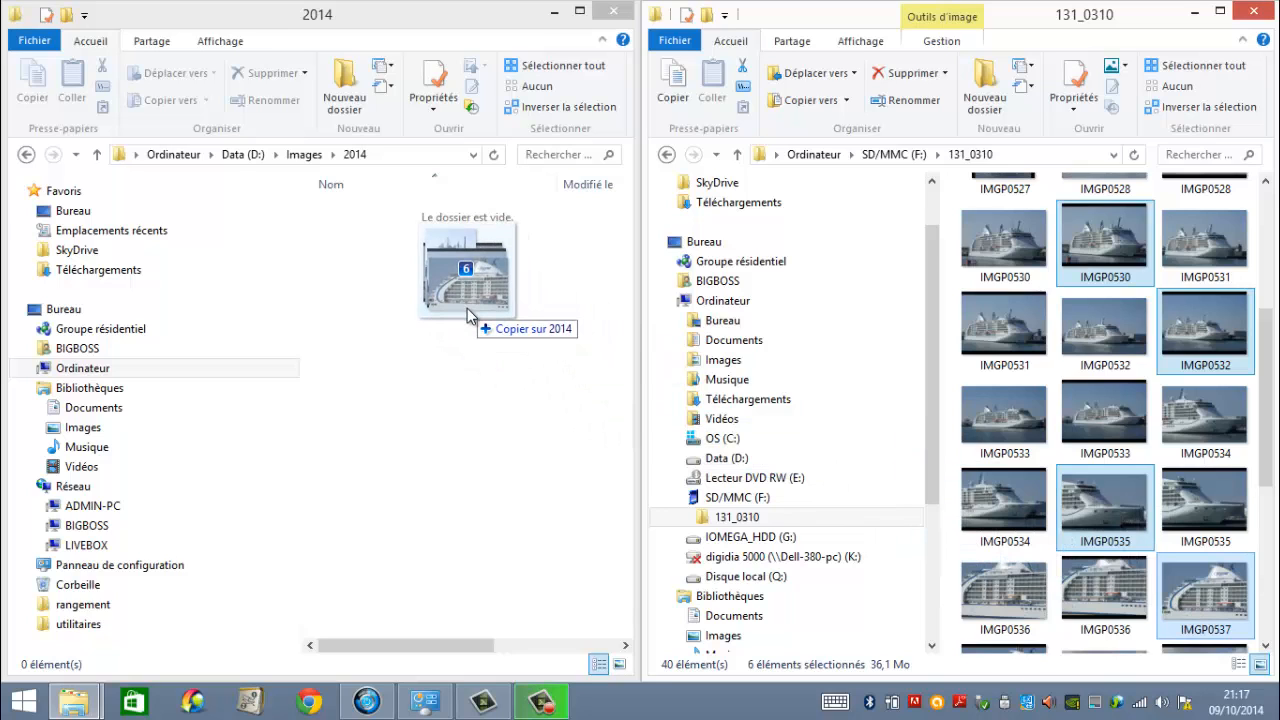
{"action": "left_click_drag", "start_coordinate": [467, 309], "coordinate": [1211, 521]}
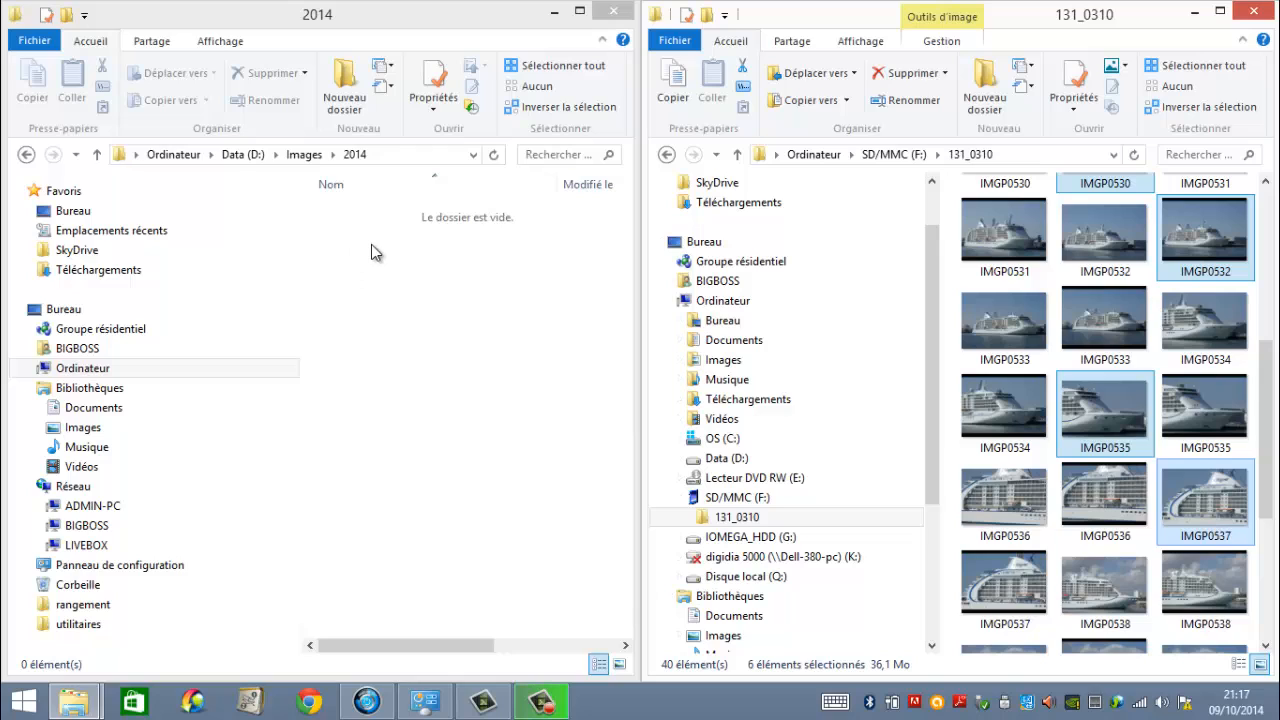
Create a folder named "10-03-2014 Lorient Paquebot" inside the 2014 folder
{"action": "left_click", "coordinate": [345, 82]}
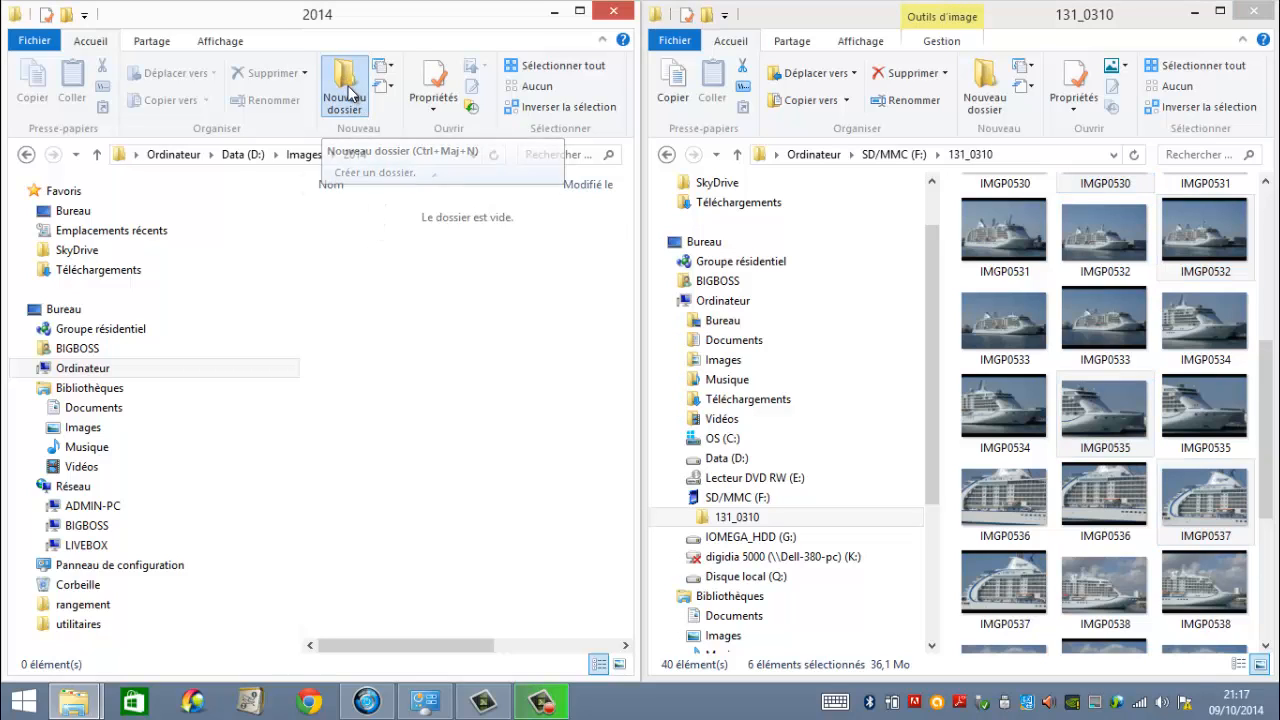
{"action": "left_click", "coordinate": [350, 92]}
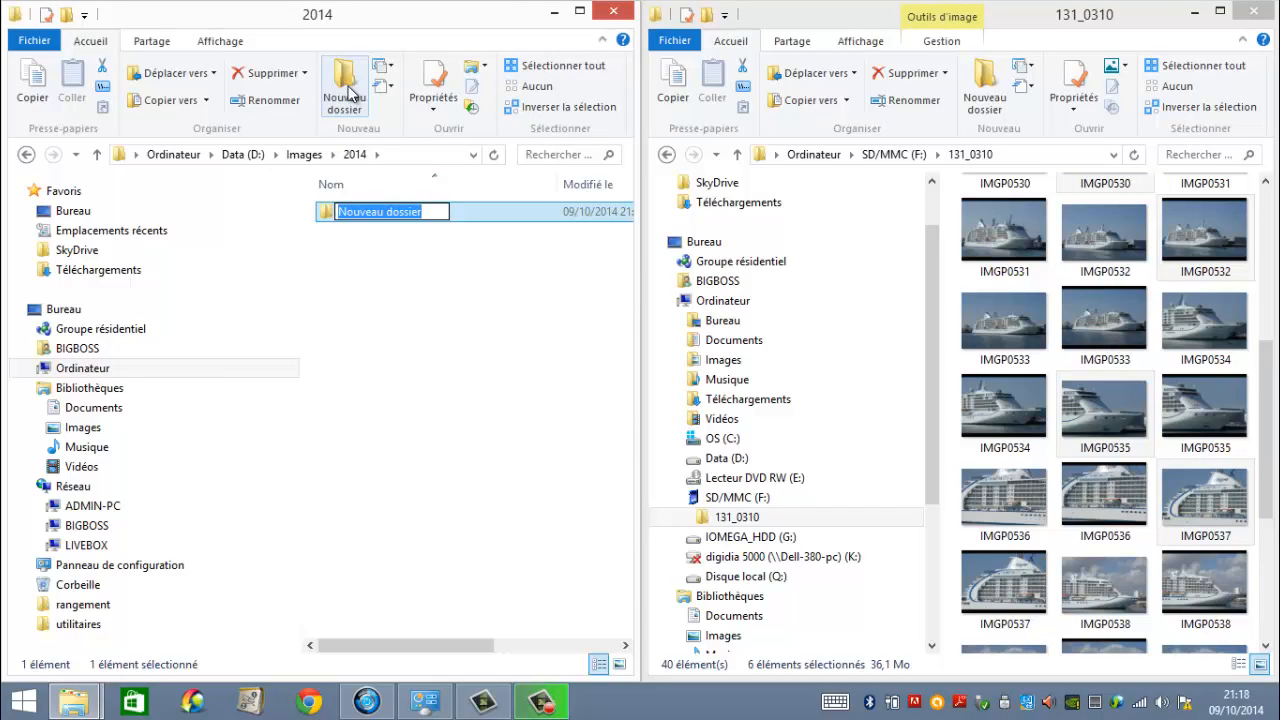
{"action": "type", "text": "10"}
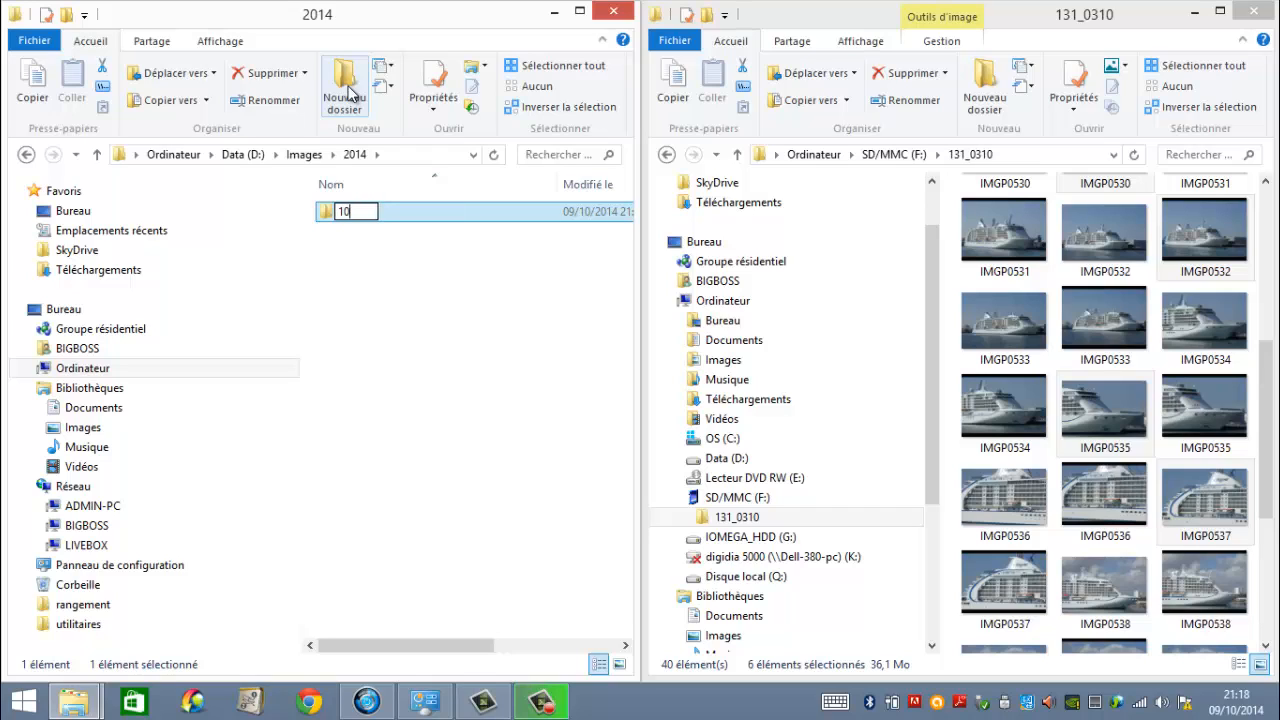
{"action": "type", "text": "-03-2014"}
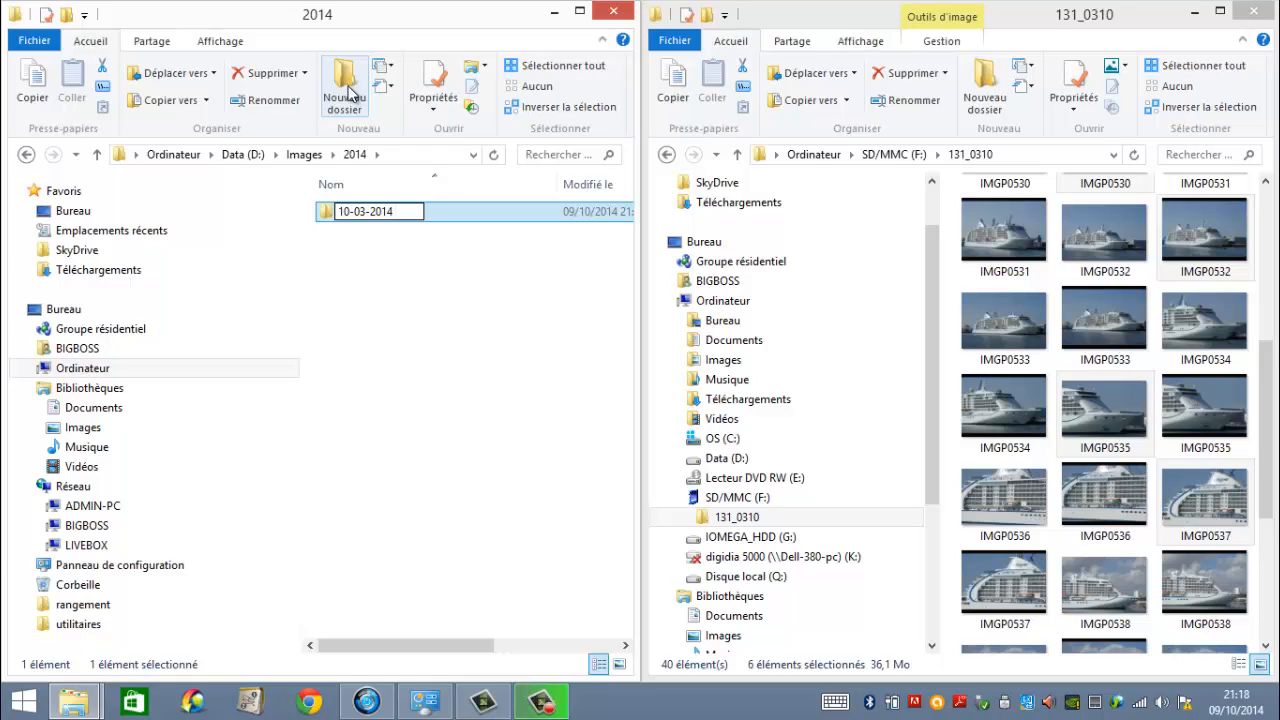
{"action": "type", "text": "Lorient "}
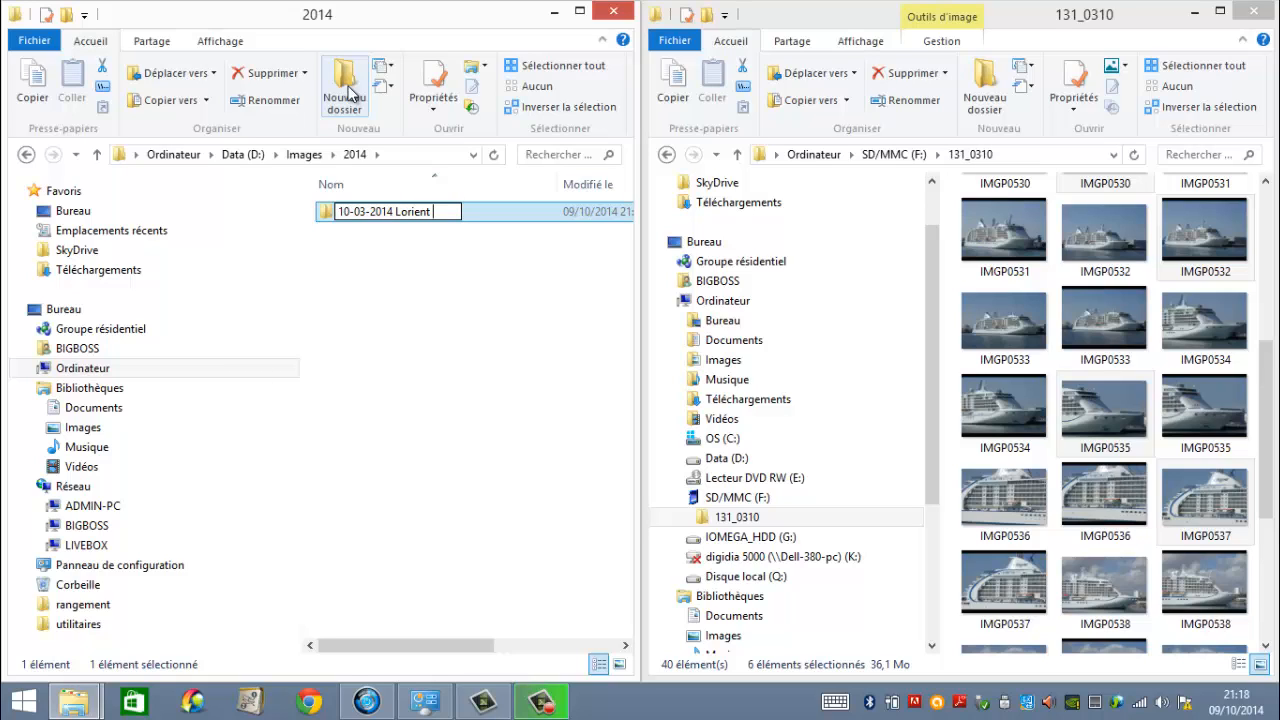
{"action": "type", "text": "Paquebot"}
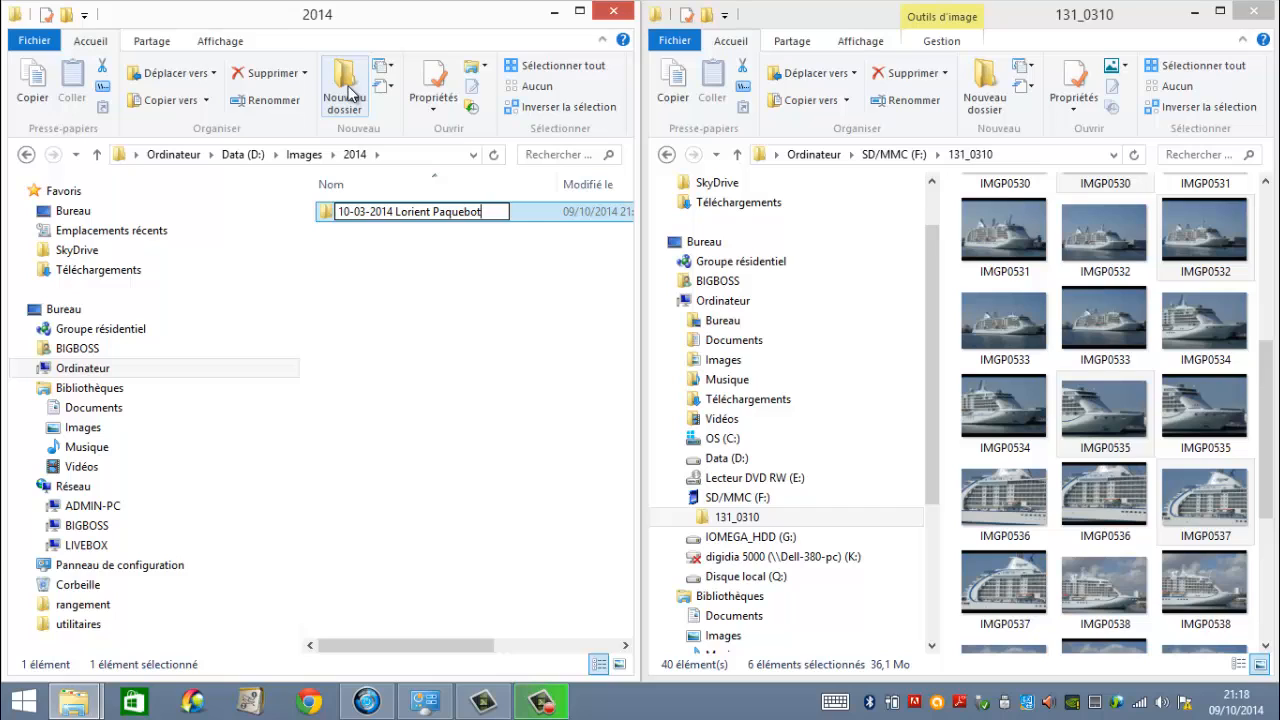
{"action": "key", "text": "Return"}
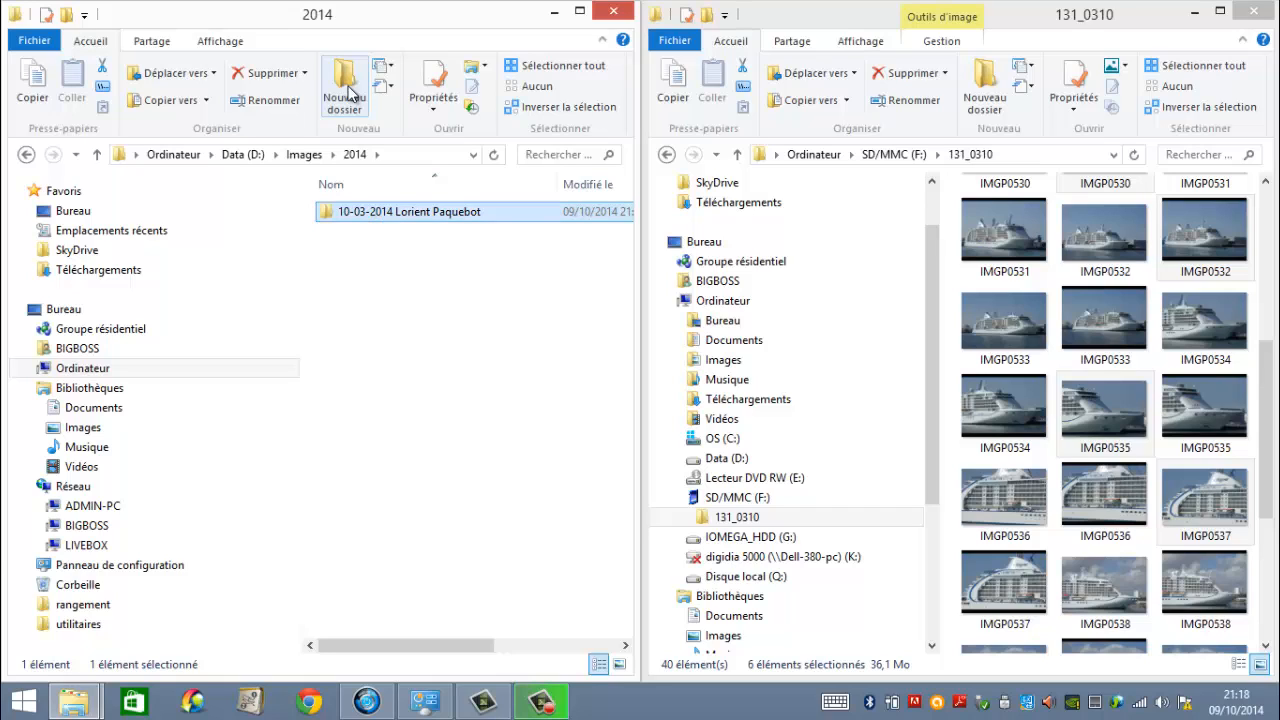
Open the 10-03-2014 Lorient Paquebot folder and copy the six selected photos from the SD card into it
{"action": "double_click", "coordinate": [359, 218]}
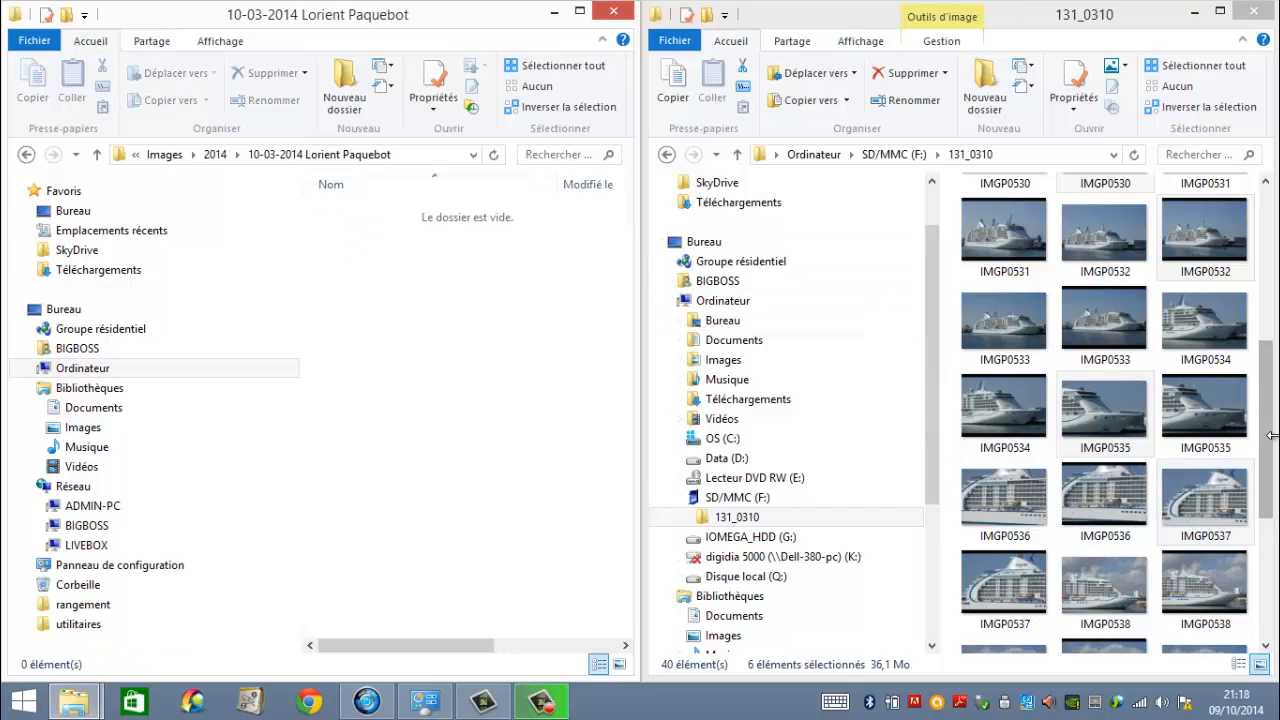
{"action": "scroll", "coordinate": [1275, 441], "scroll_direction": "down", "scroll_amount": 1}
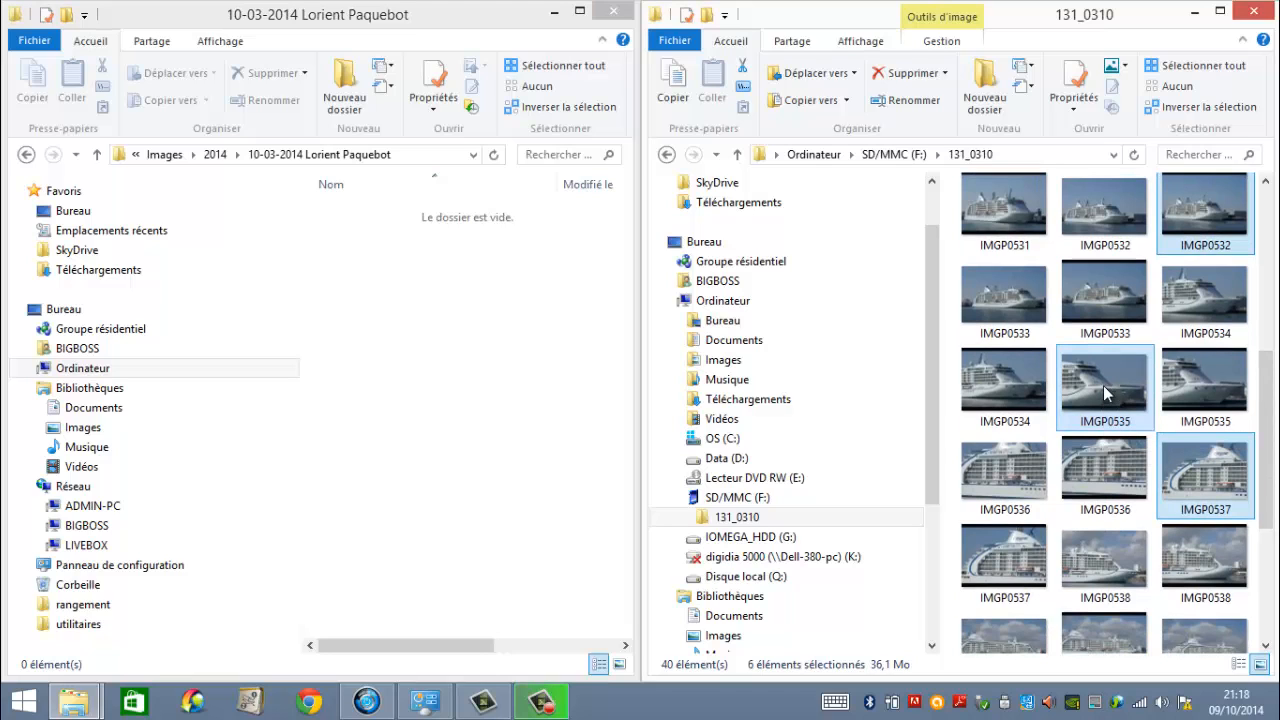
{"action": "left_click_drag", "start_coordinate": [1103, 387], "coordinate": [386, 313]}
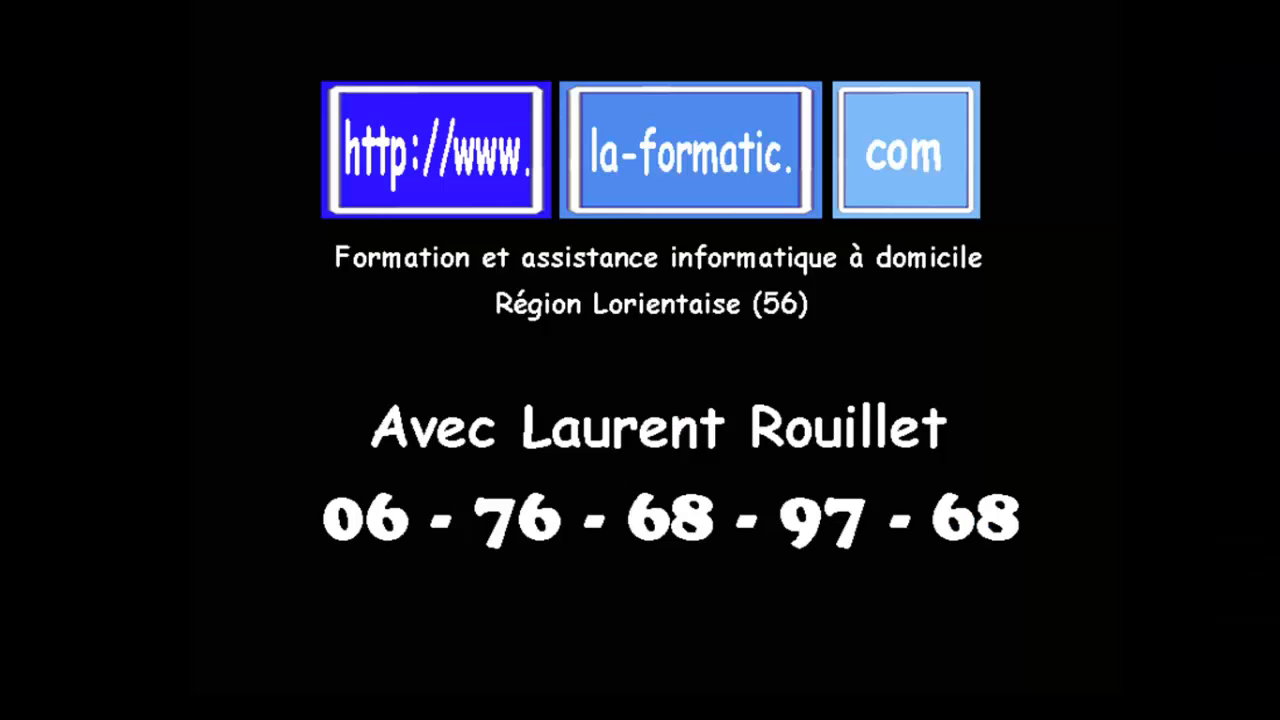